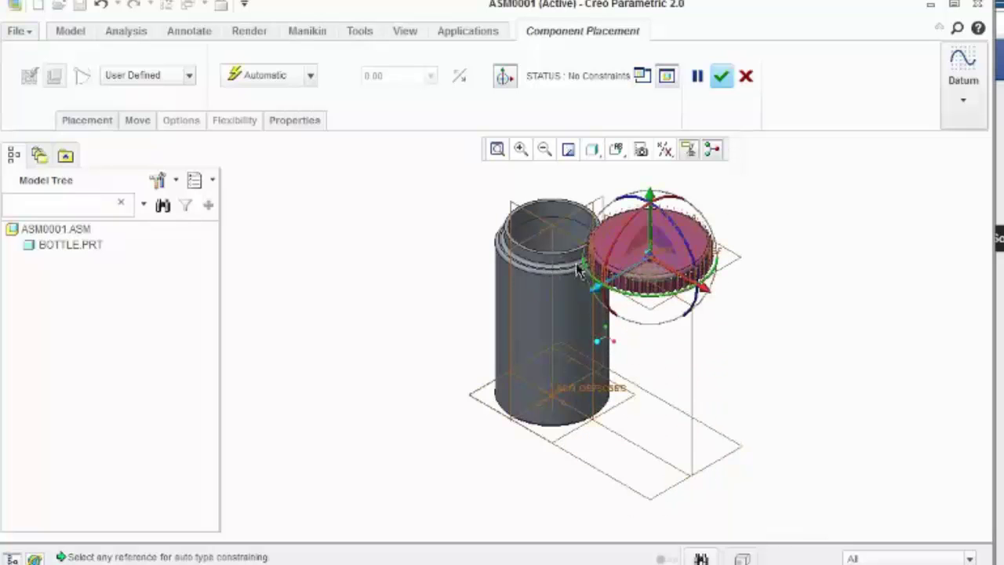
- Make the cap tangent to the bottle's side, using the bottle's top surface and rim as references
left_click(589, 255)
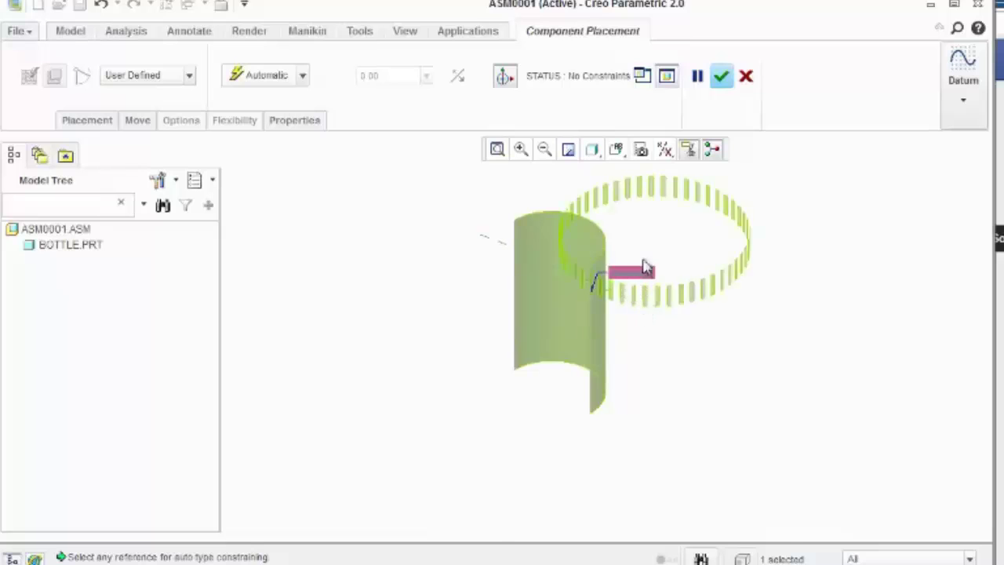
left_click(628, 257)
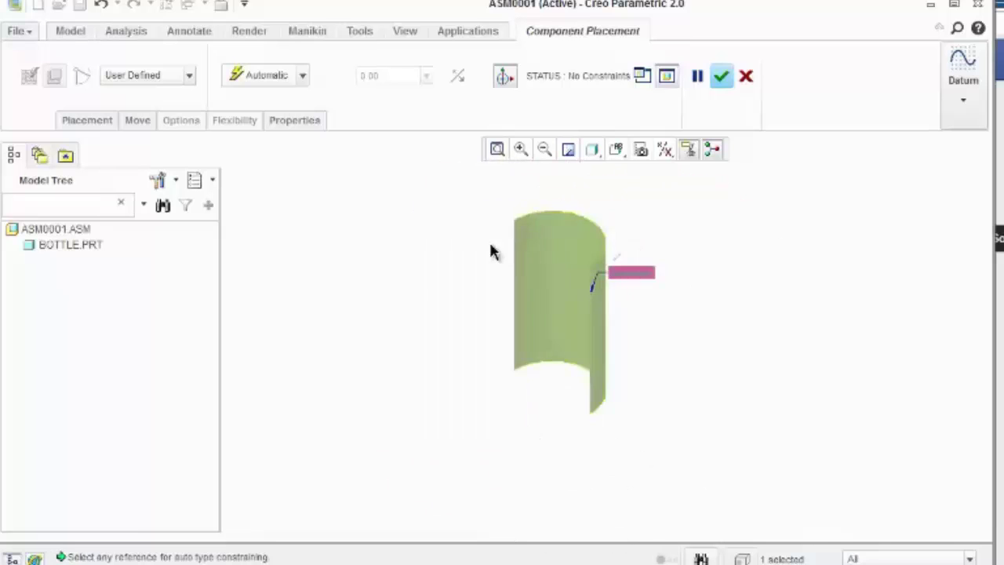
left_click(491, 245)
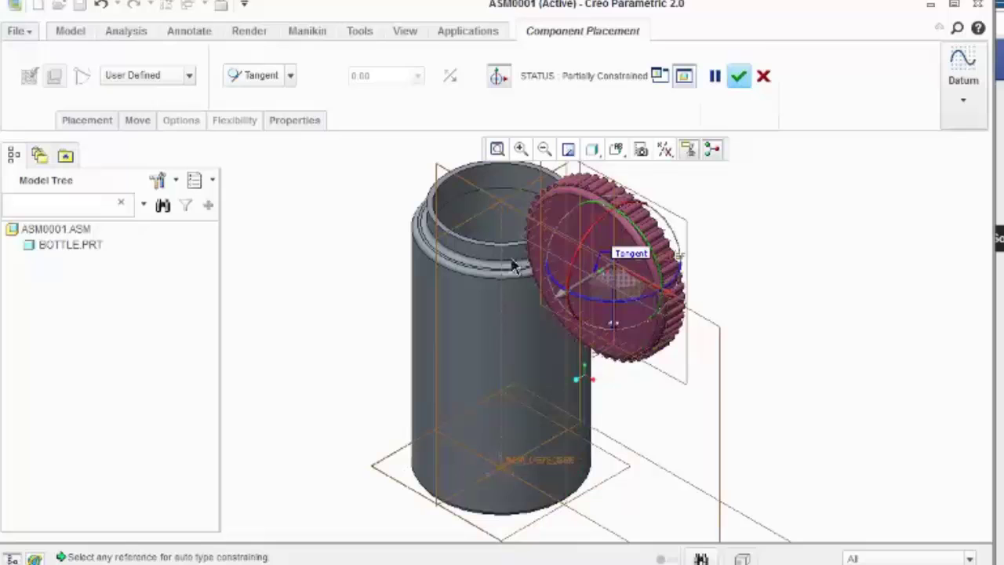
left_click(471, 242)
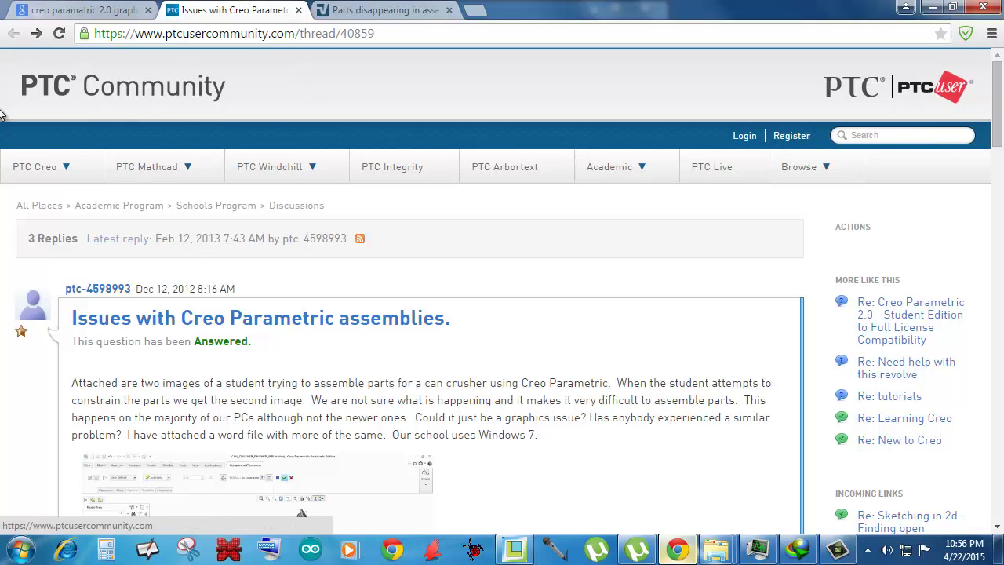
- Scroll the PTC Community thread down to the accepted answer recommending graphics win32_gdi
scroll(269, 232, "down", 2)
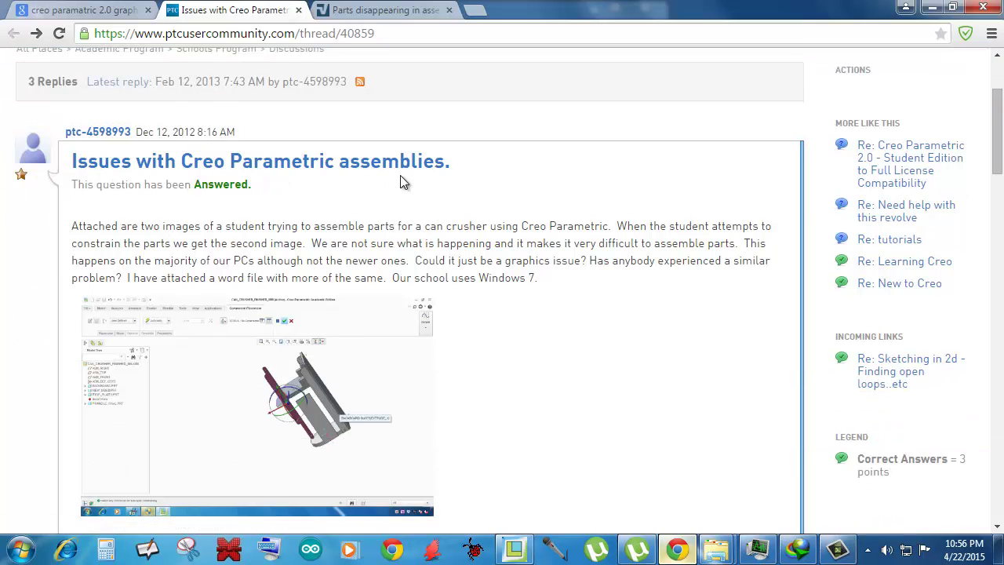
scroll(390, 222, "down", 2)
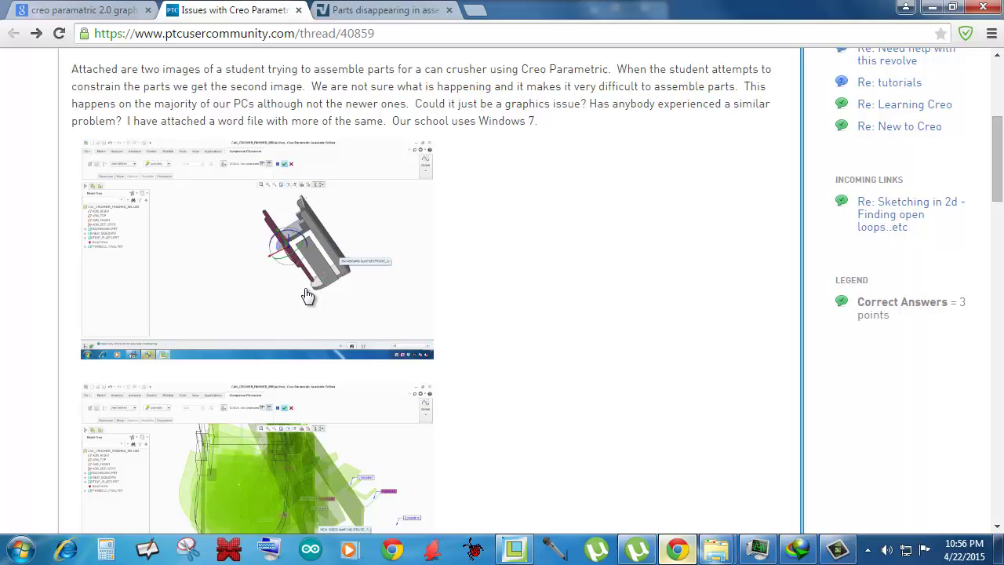
scroll(274, 285, "down", 2)
scroll(285, 309, "down", 5)
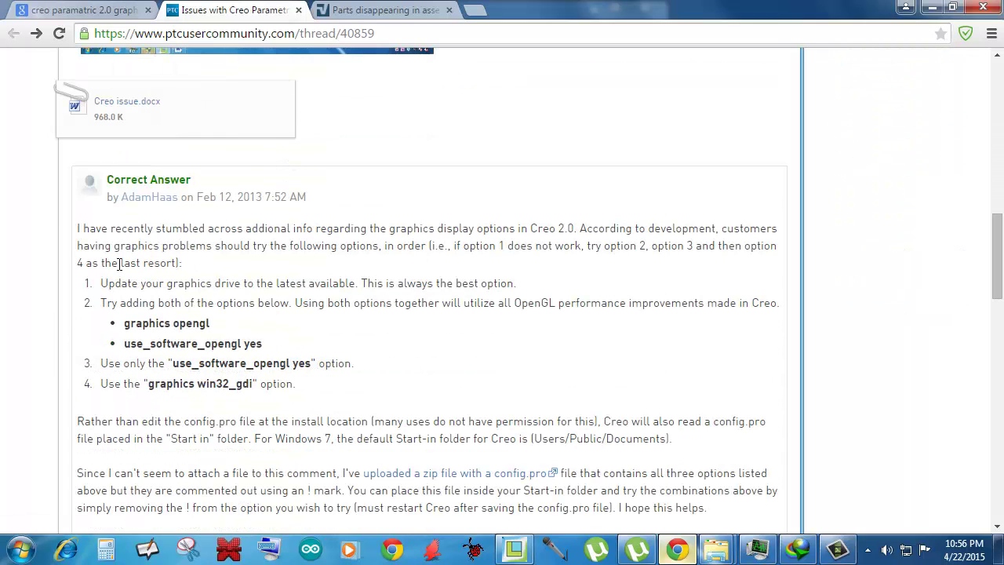
scroll(169, 337, "down", 1)
scroll(174, 350, "down", 3)
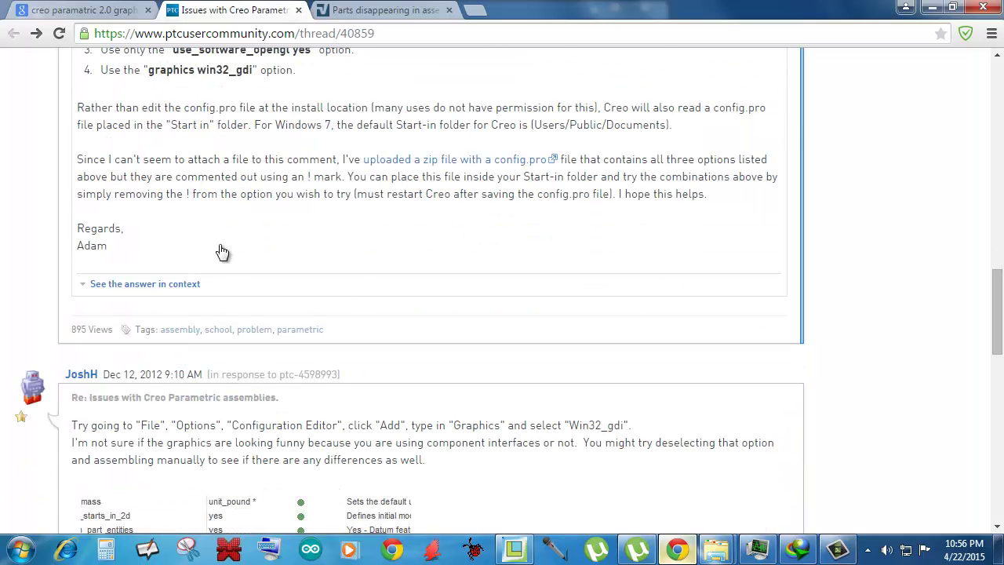
scroll(218, 249, "down", 4)
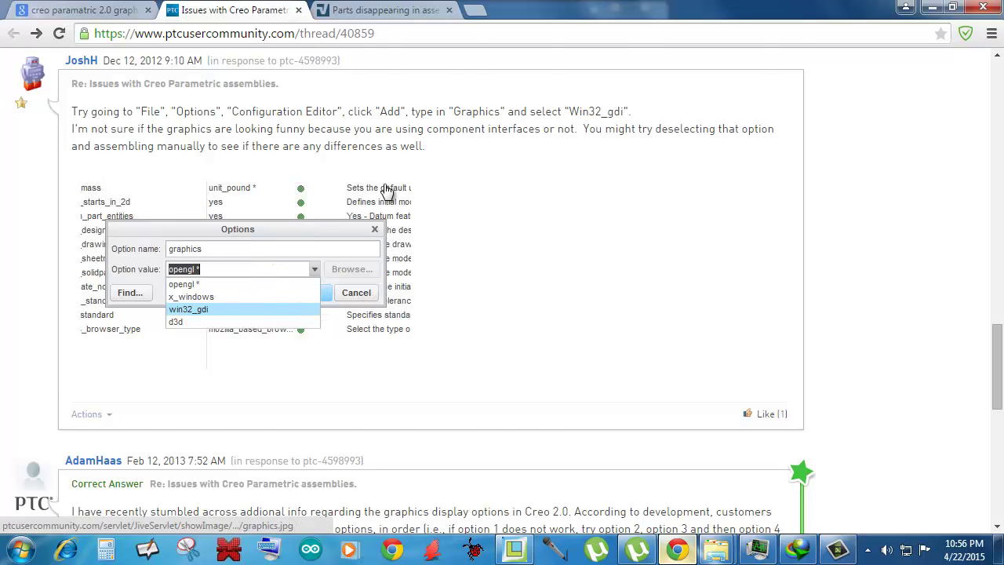
scroll(384, 188, "down", 5)
scroll(384, 188, "down", 4)
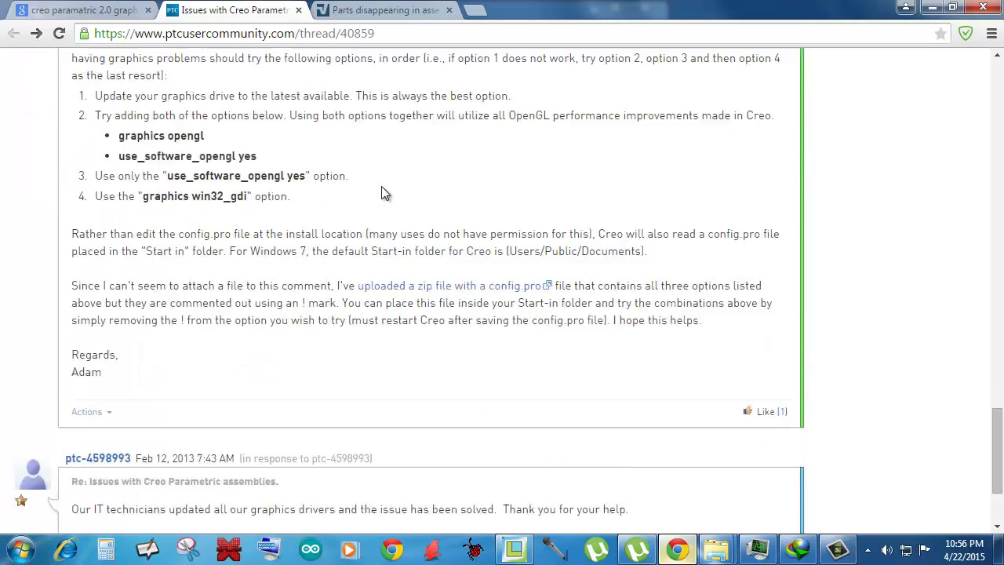
scroll(381, 188, "up", 15)
scroll(383, 193, "up", 4)
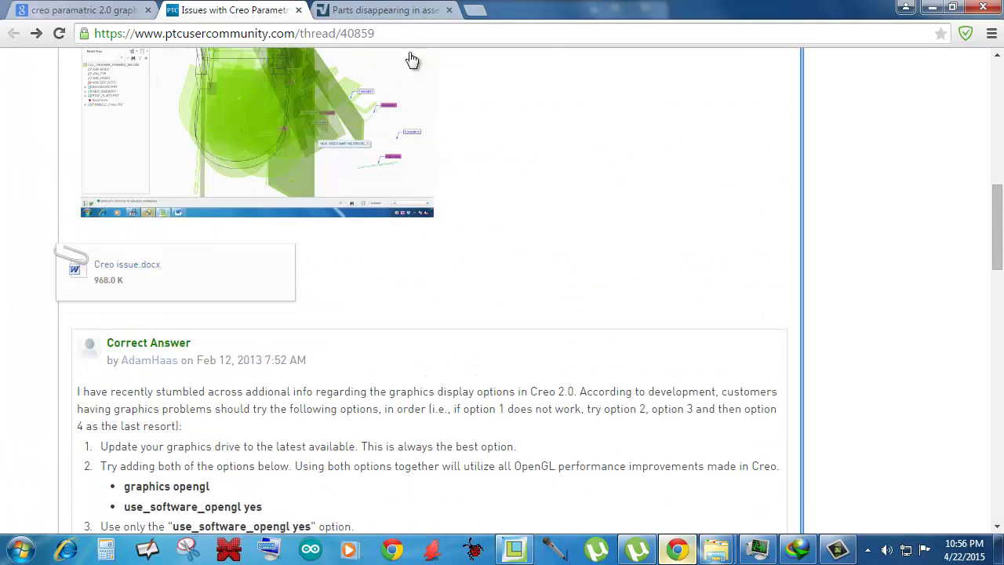
- Launch Creo Parametric 2.0 from the taskbar and bring up its File menu
left_click(421, 37)
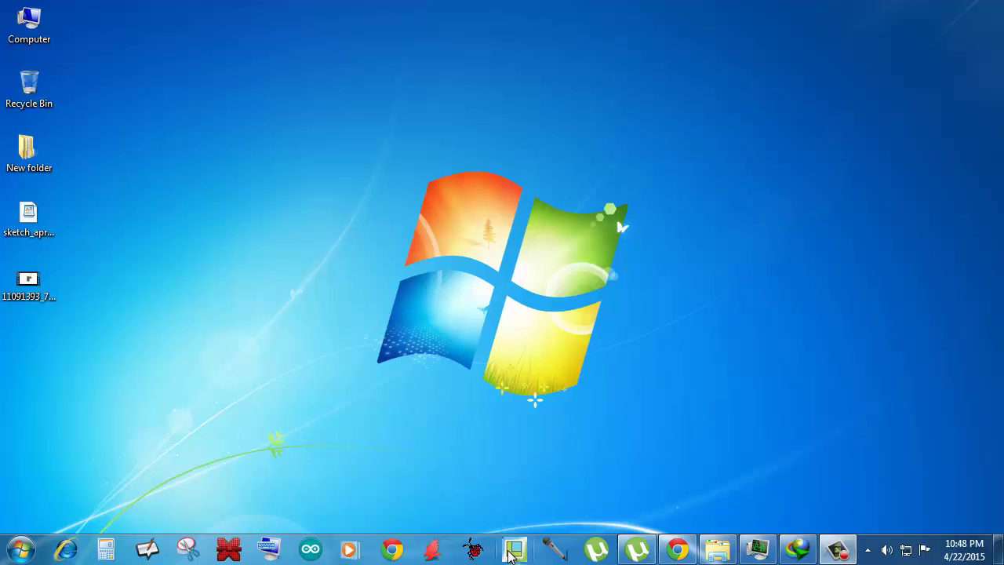
left_click(514, 549)
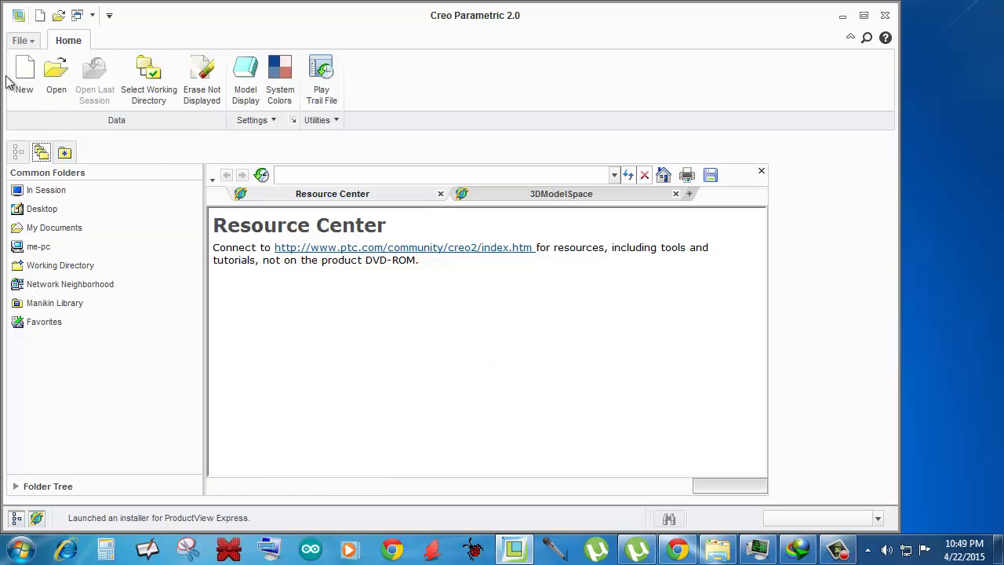
left_click(28, 45)
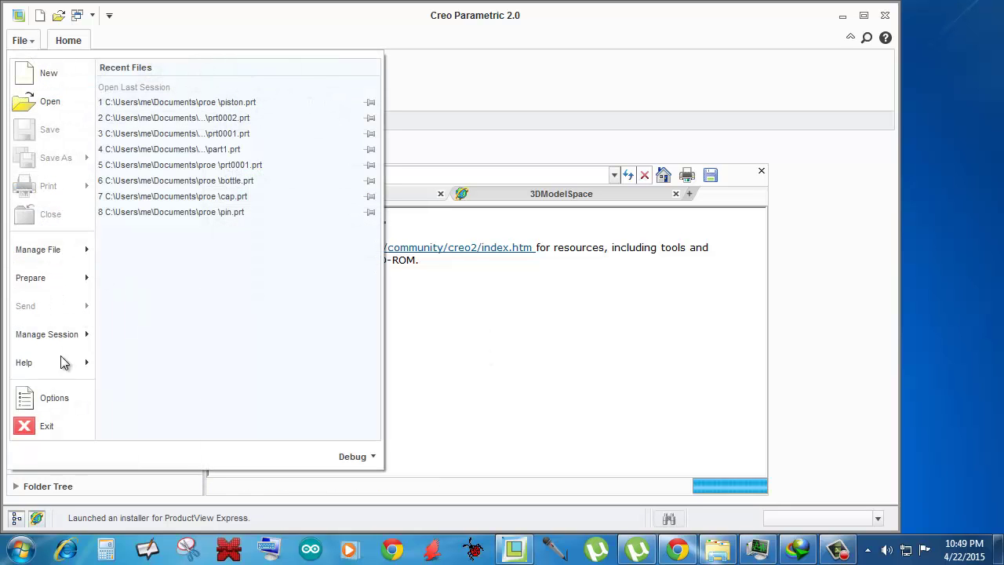
- In the Configuration Editor, add the option graphics with the value win32_gdi
left_click(72, 406)
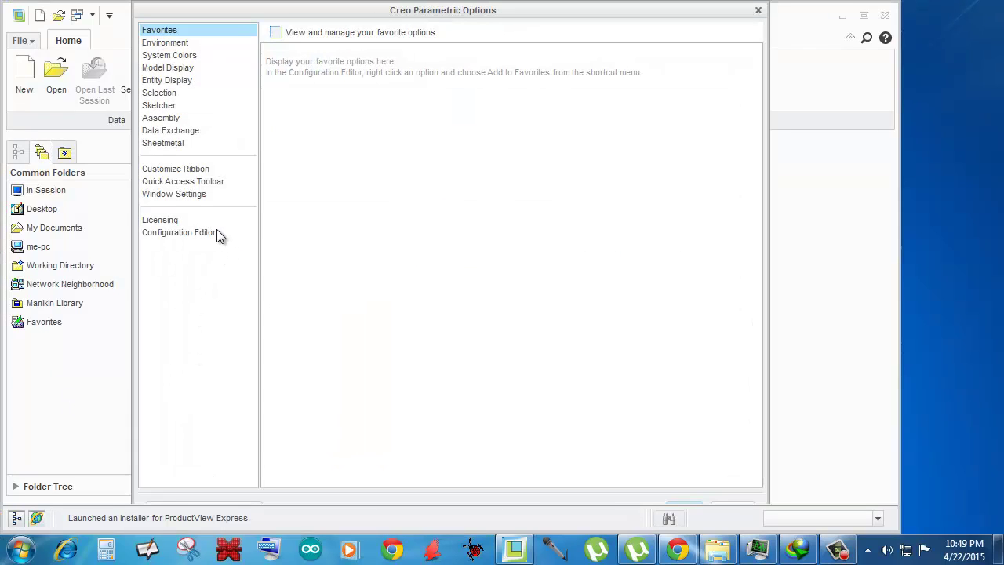
left_click(177, 232)
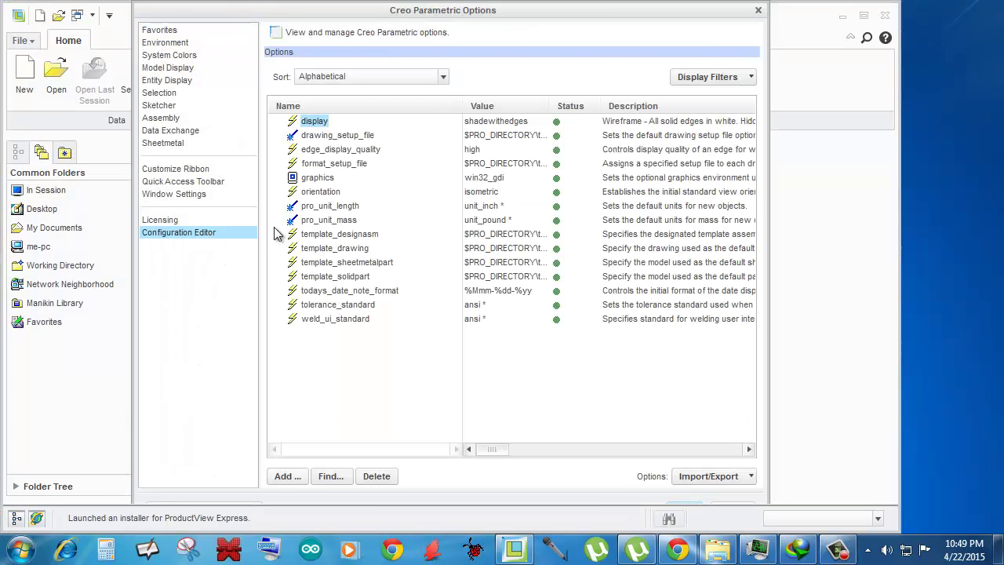
left_click(284, 476)
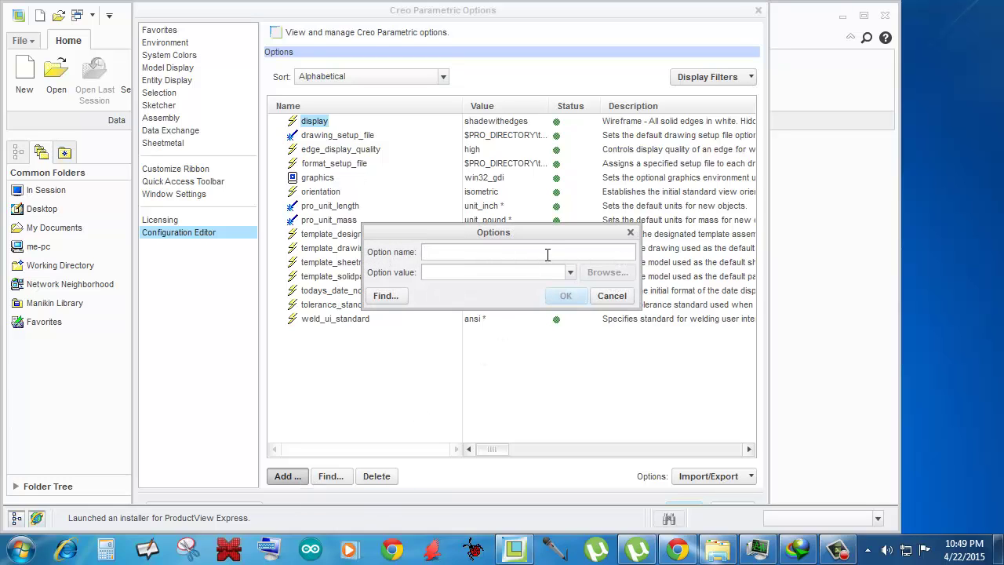
type("graphics")
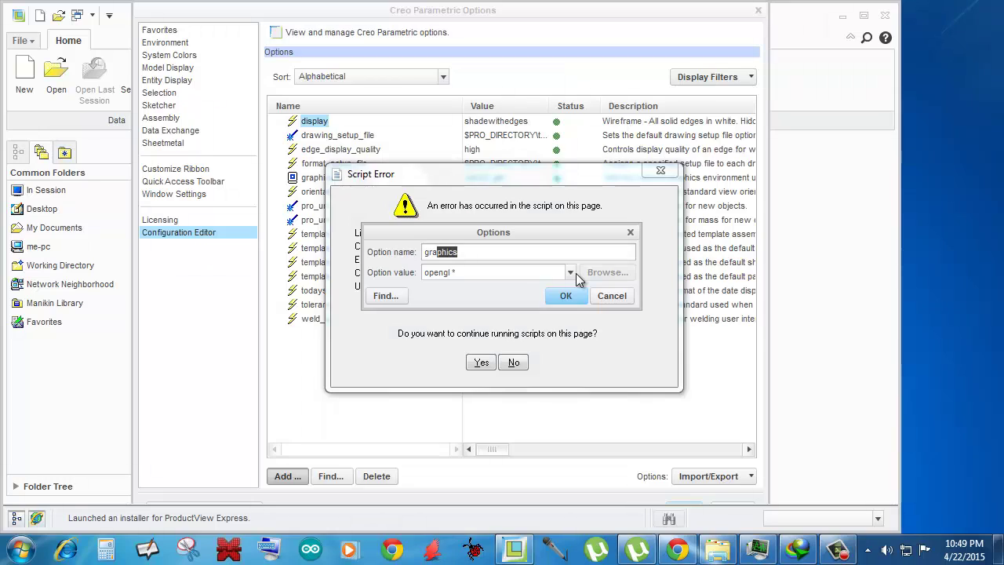
left_click(573, 273)
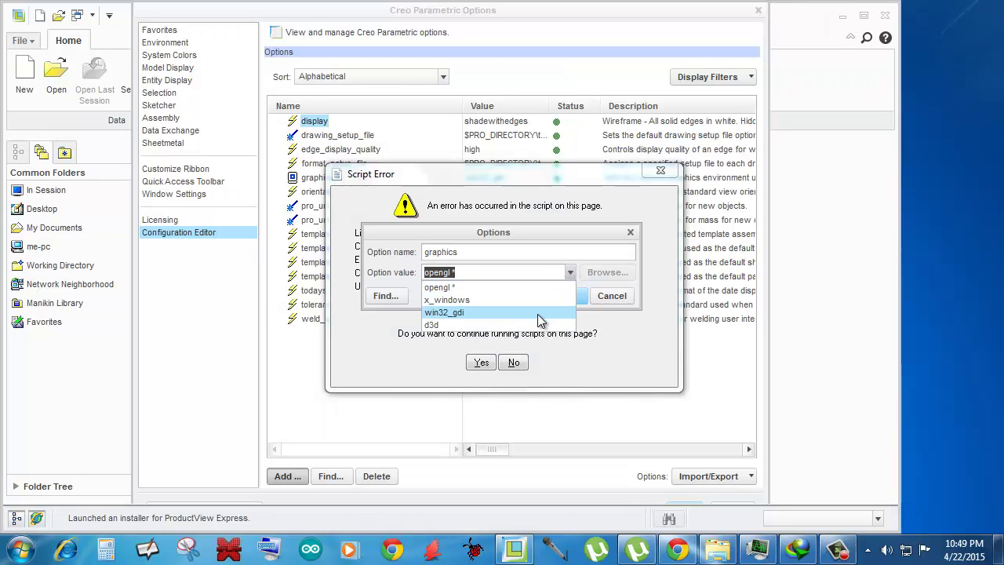
left_click(540, 314)
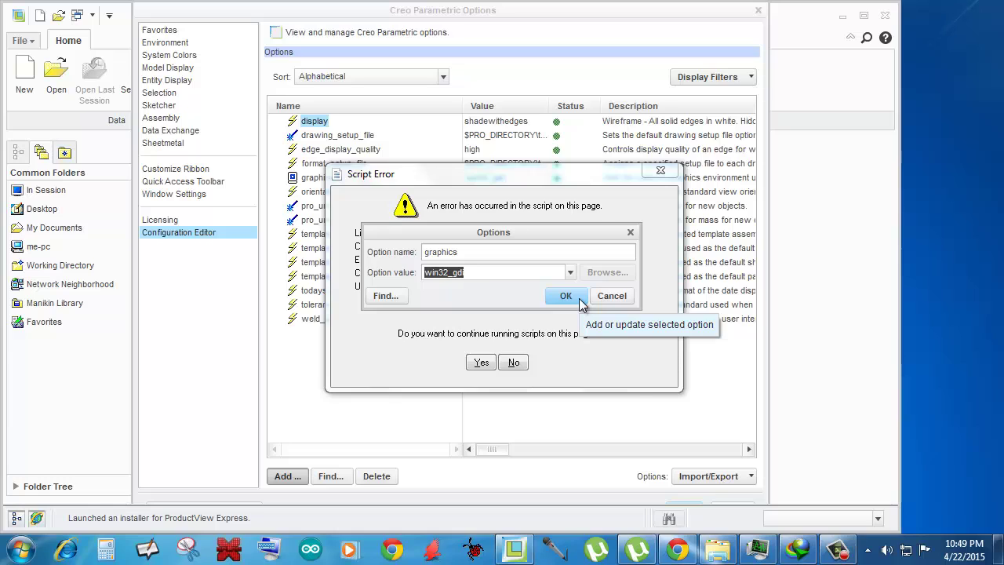
left_click(565, 296)
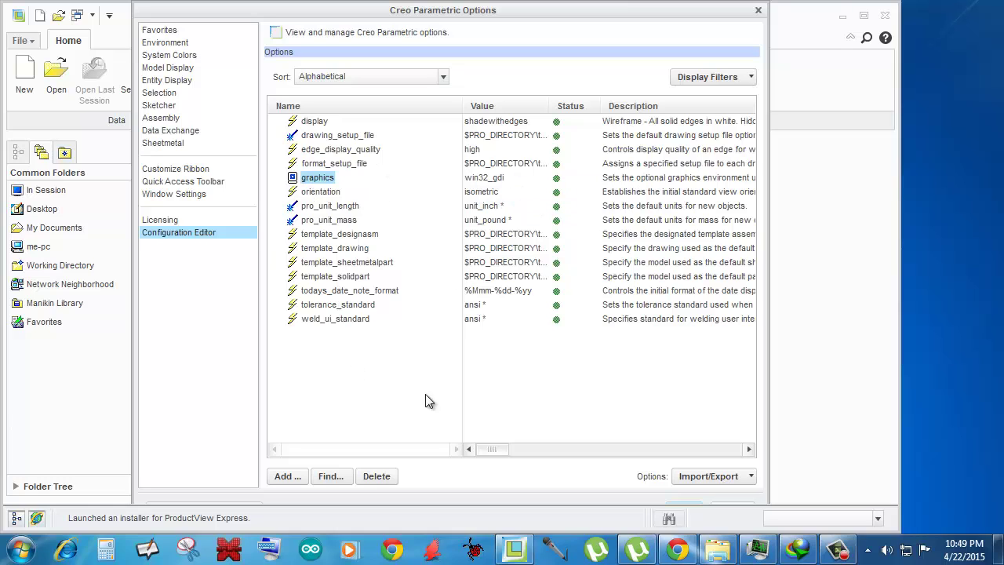
- Close the Creo Options window to apply the change and dismiss the script error
left_click_drag(620, 15, 632, 4)
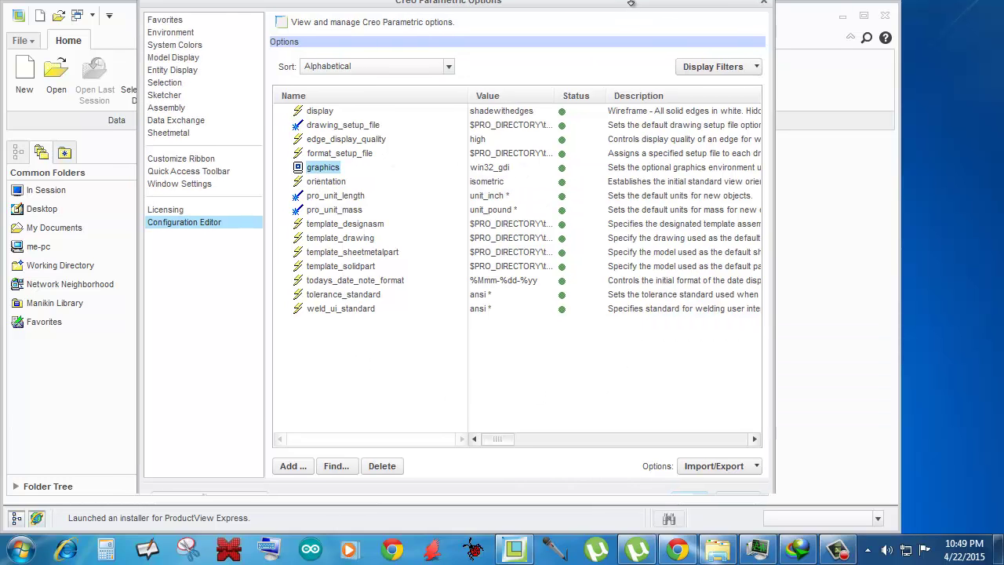
left_click(702, 509)
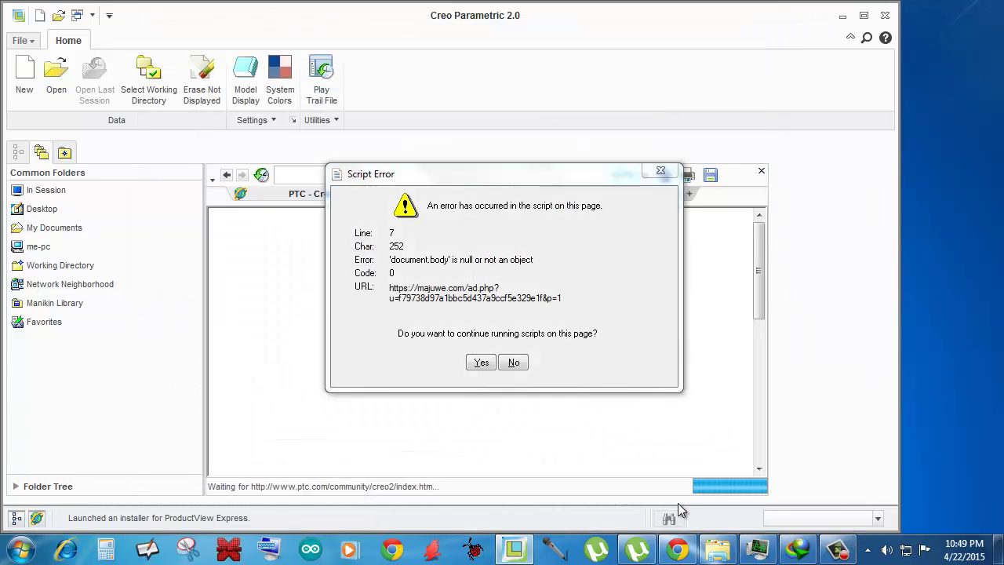
left_click(511, 363)
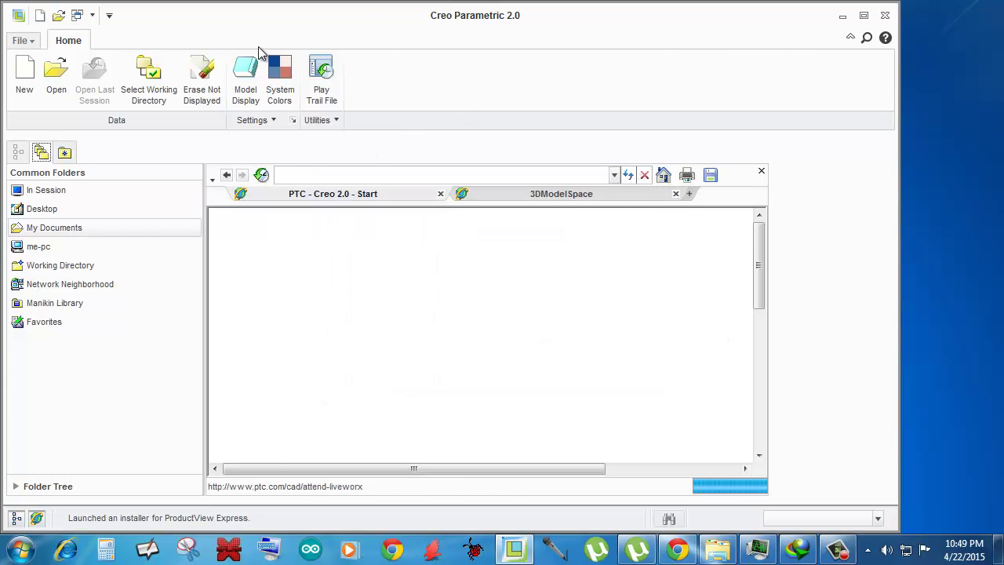
- Exit the hanging Creo window and relaunch Creo Parametric from the taskbar
left_click(882, 17)
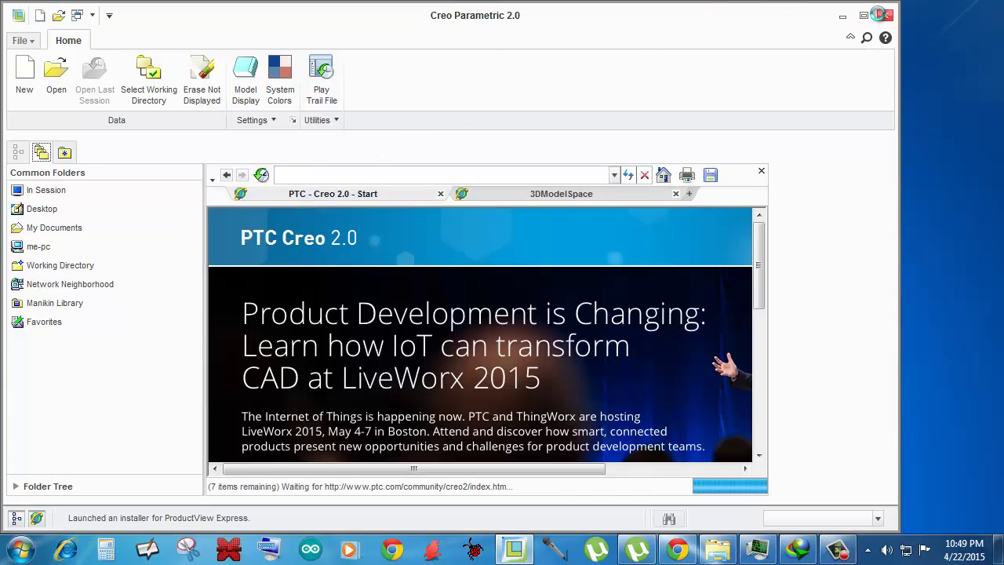
left_click(465, 292)
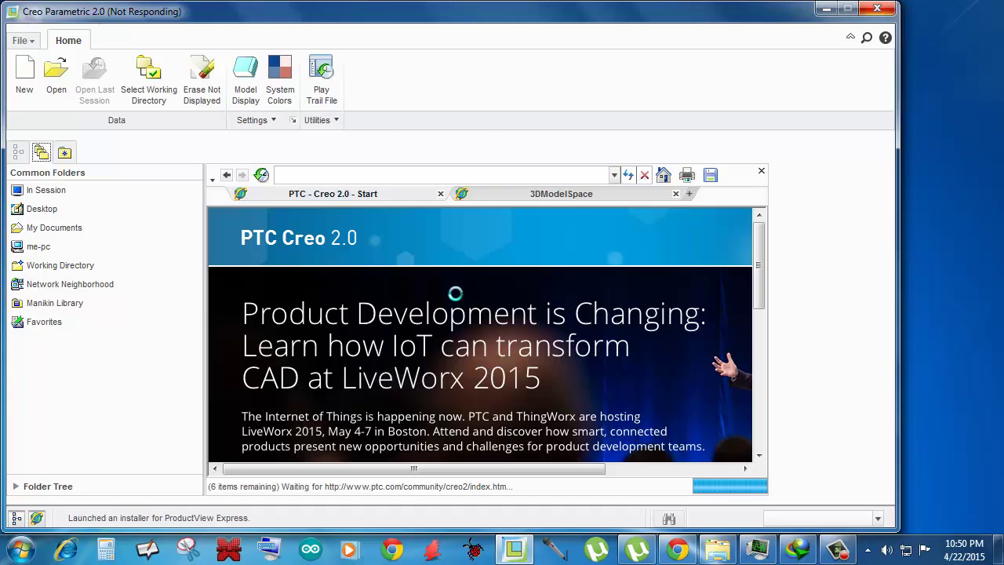
left_click(515, 548)
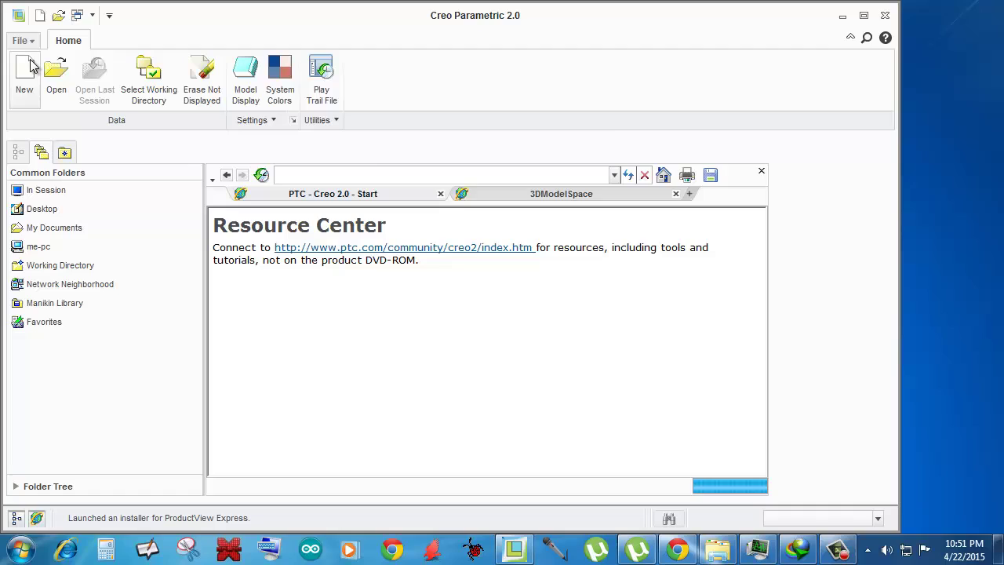
- Create a new assembly and load bottle.prt from the proe folder into it
left_click(30, 66)
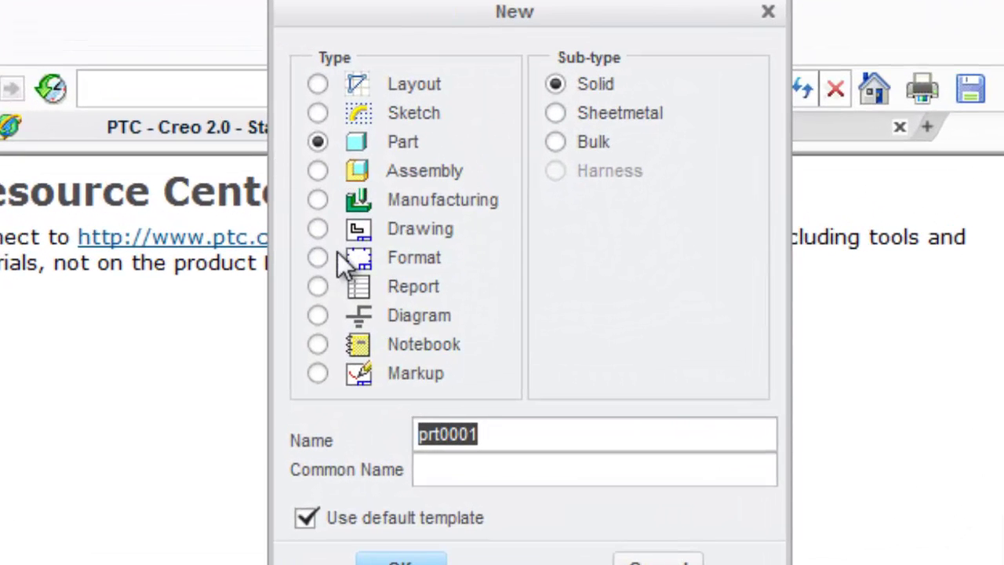
left_click(324, 169)
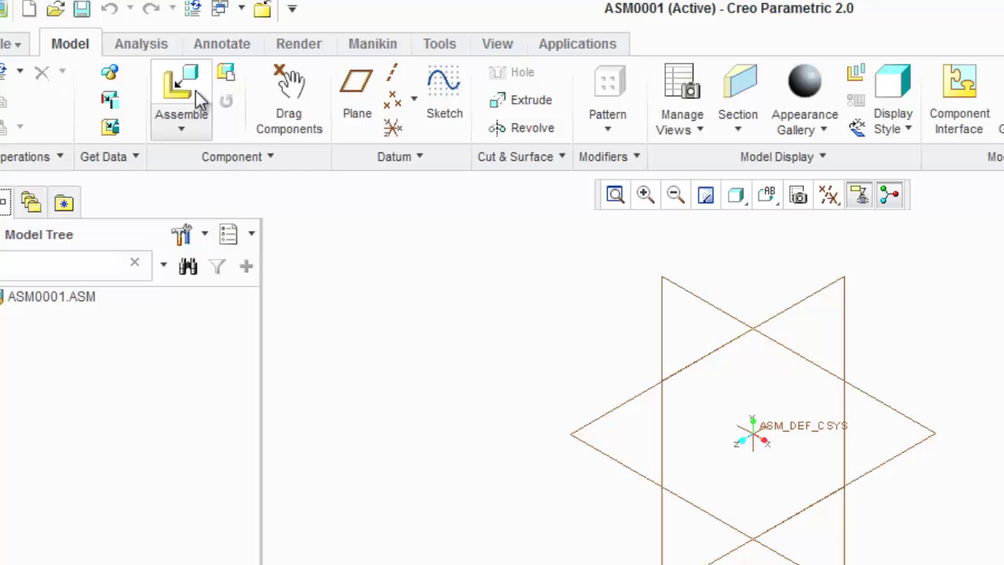
left_click(197, 98)
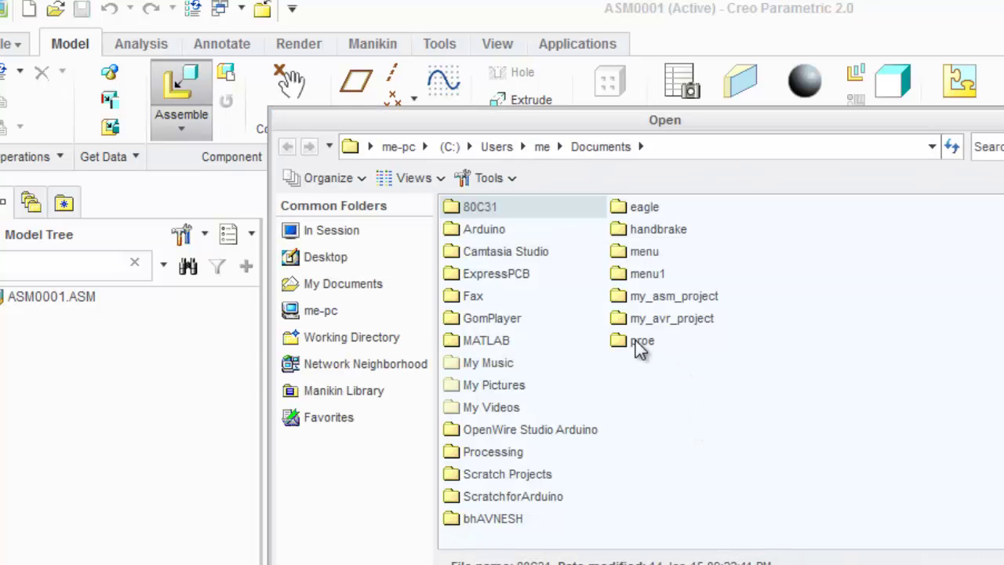
double_click(639, 349)
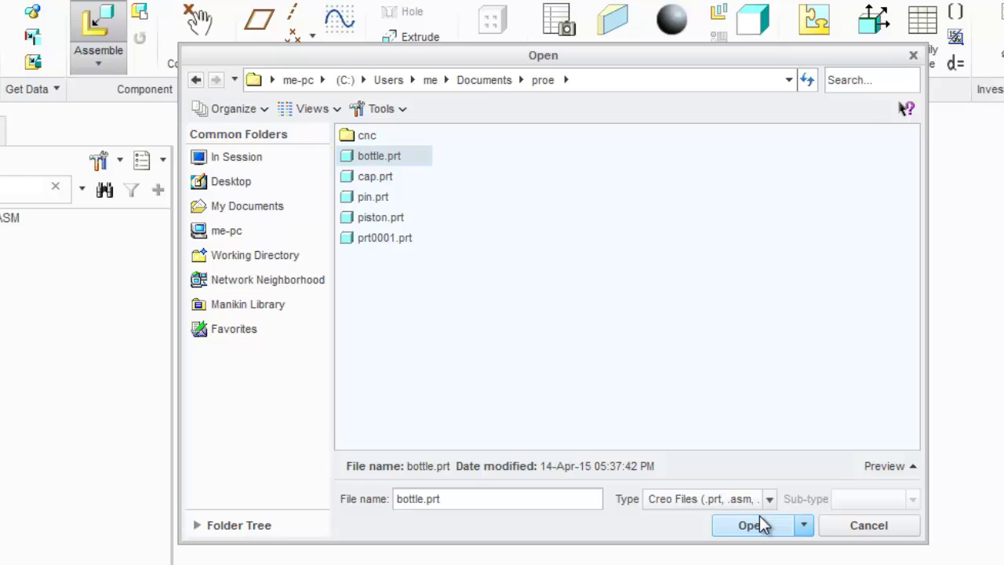
left_click(753, 525)
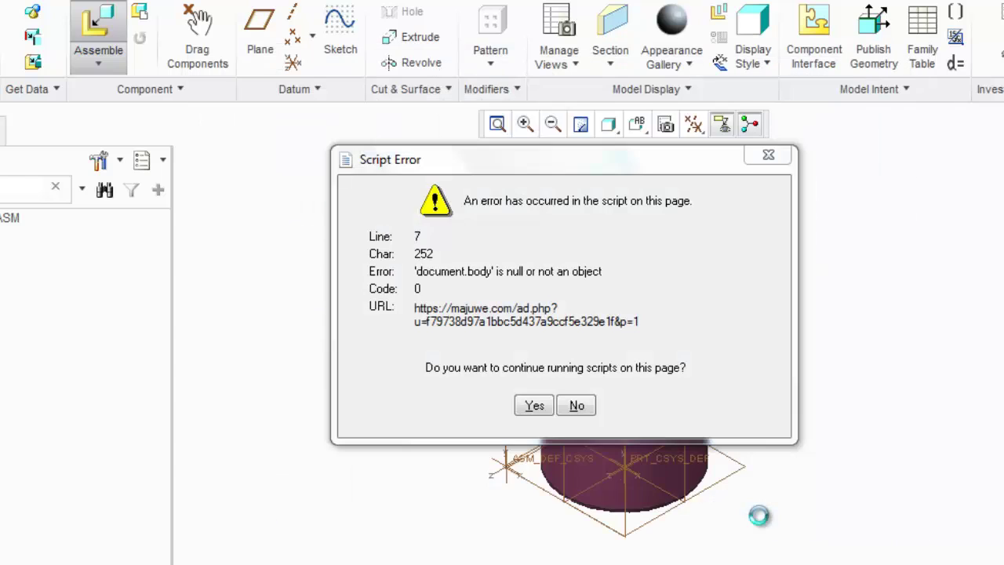
- Fix the bottle with a Default constraint and confirm its placement
left_click(577, 405)
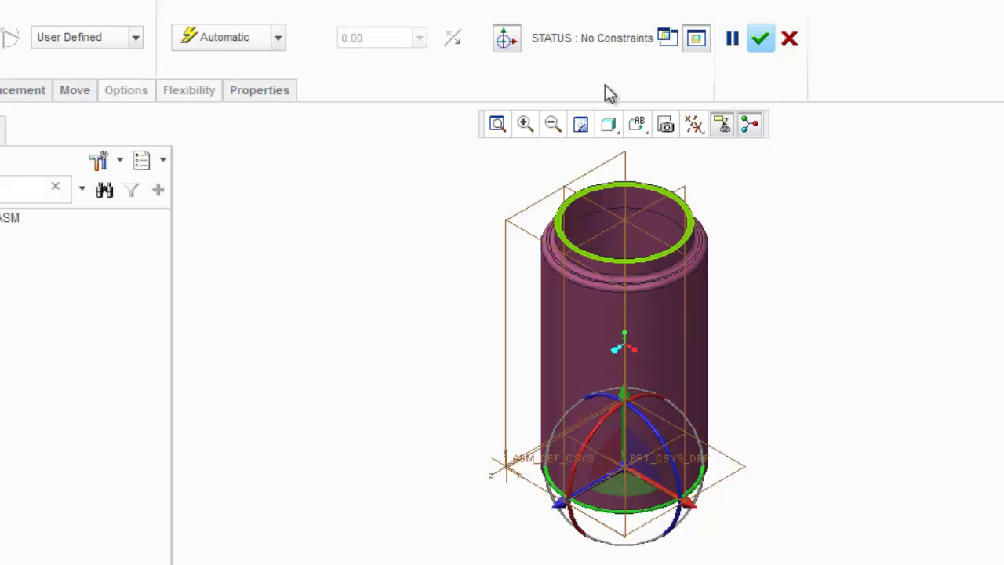
left_click(277, 38)
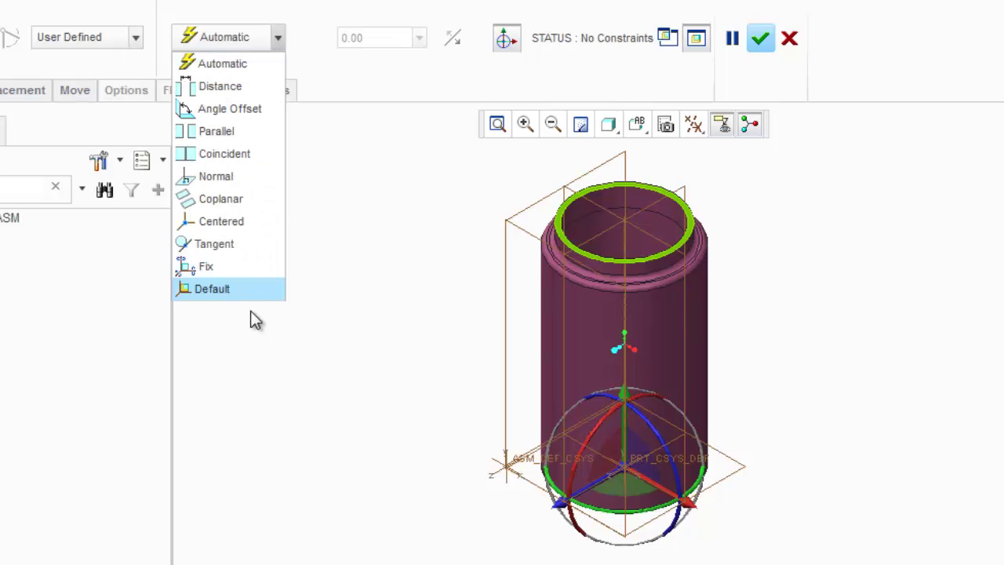
left_click(248, 290)
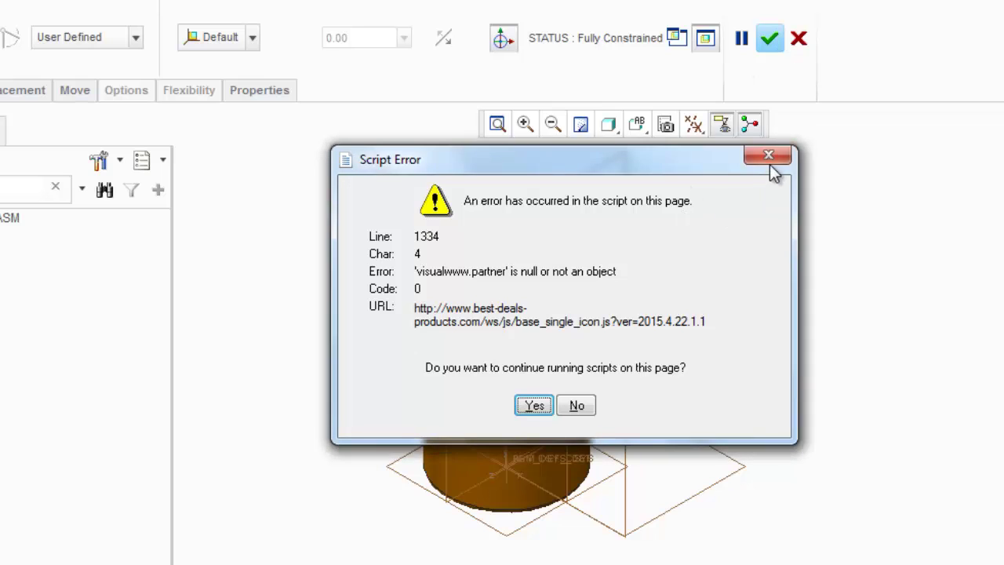
left_click(769, 161)
left_click(770, 38)
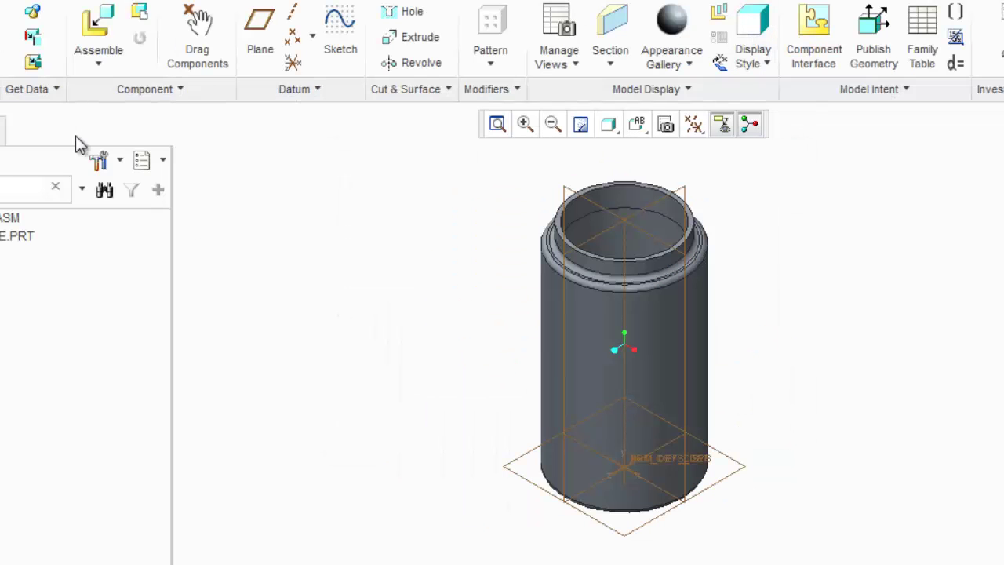
- Bring cap.prt into the assembly and move it above the bottle's top
left_click(95, 32)
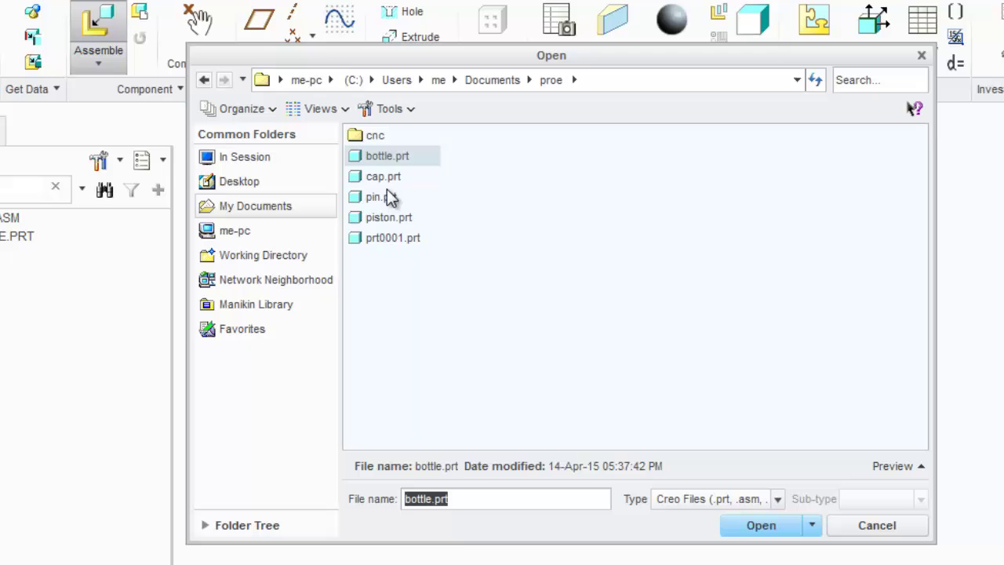
left_click(388, 176)
left_click(761, 525)
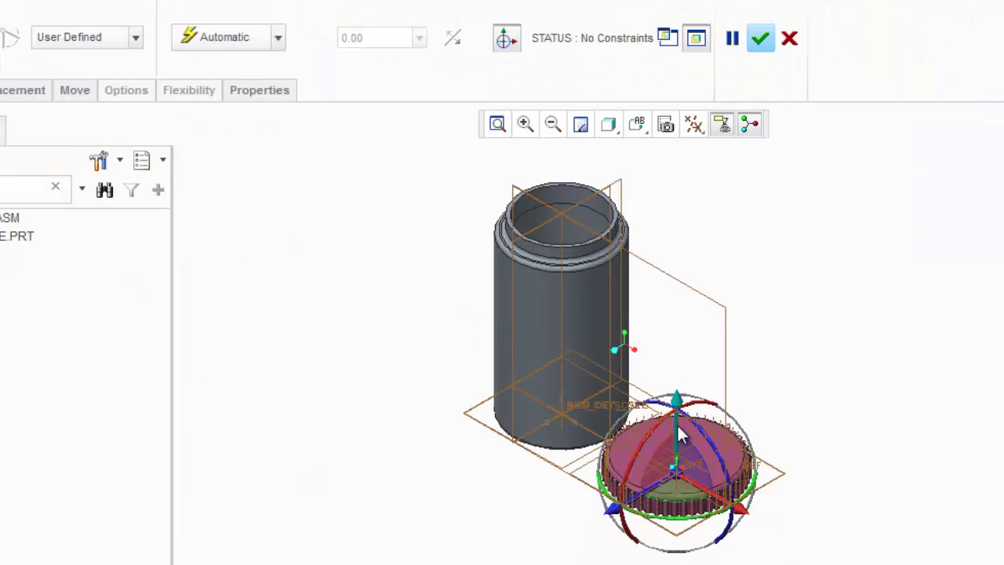
left_click_drag(672, 421, 592, 150)
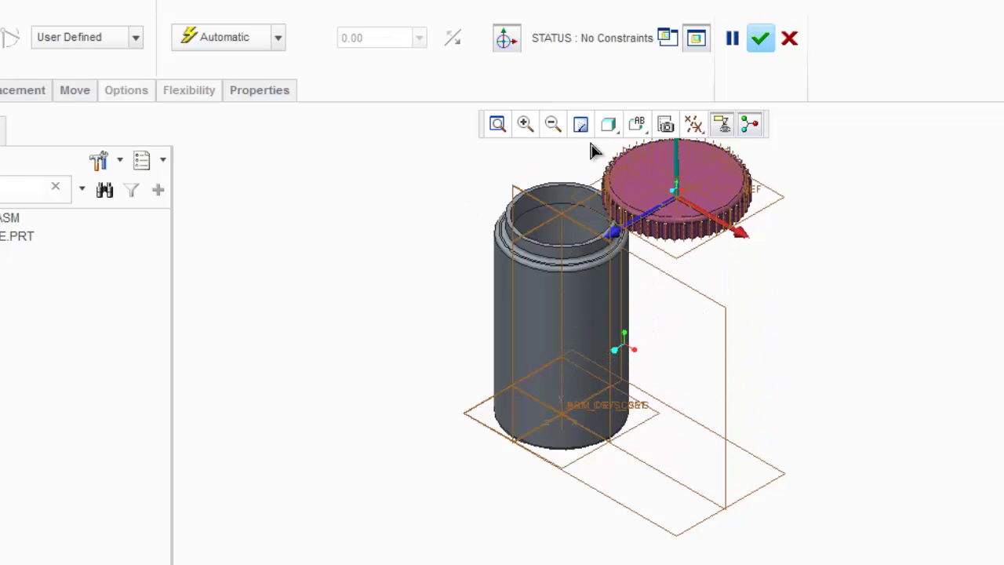
- Constrain the cap's face to the bottle's rim edge at 26.33 distance
middle_click_drag(712, 318, 665, 277)
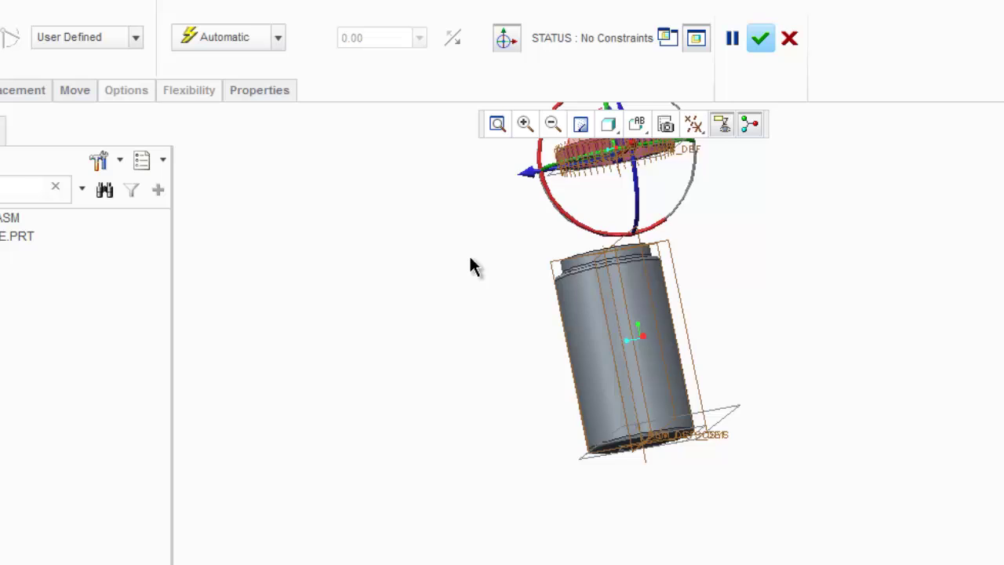
middle_click_drag(471, 266, 601, 324)
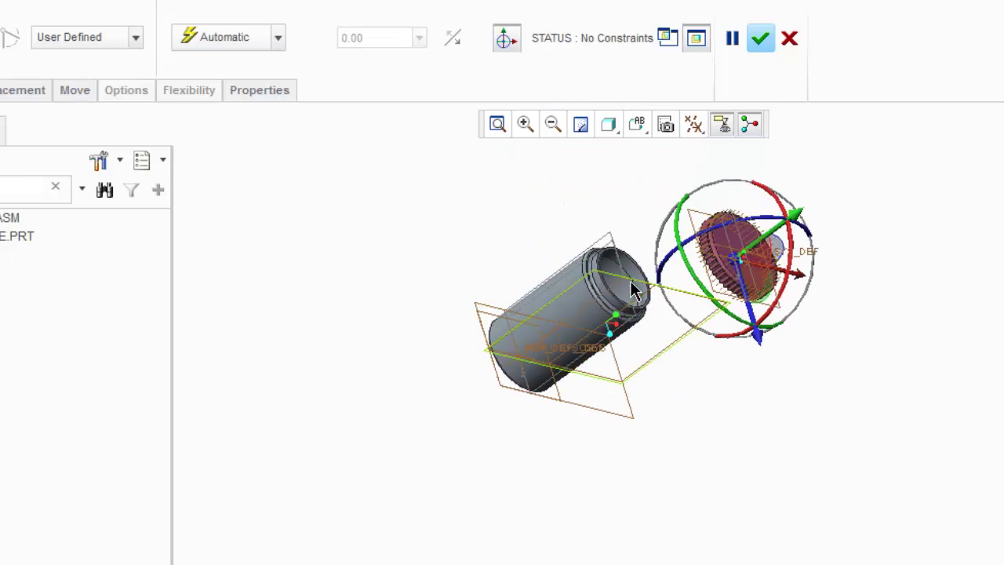
scroll(633, 288, "up", 2)
scroll(634, 274, "down", 6)
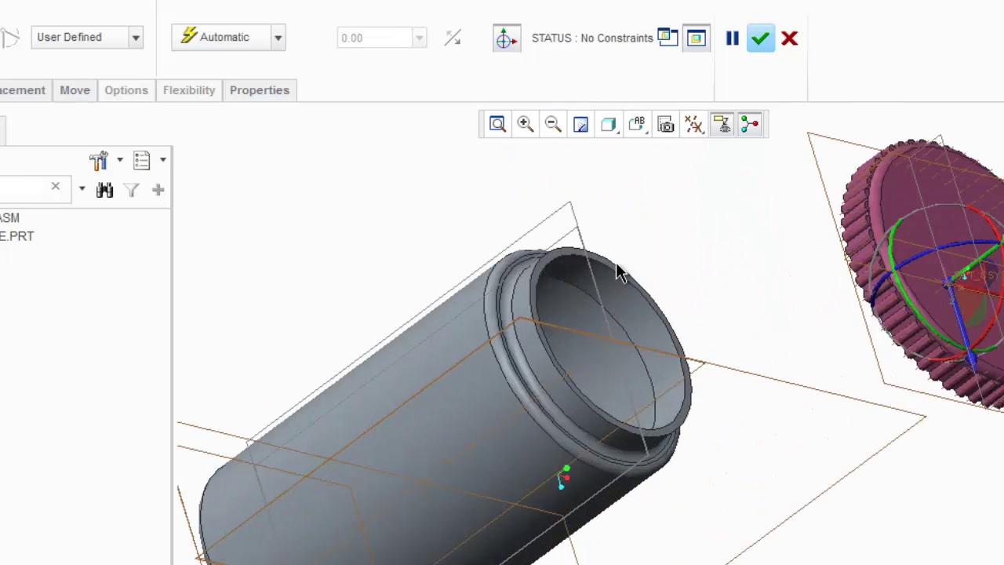
scroll(617, 271, "down", 2)
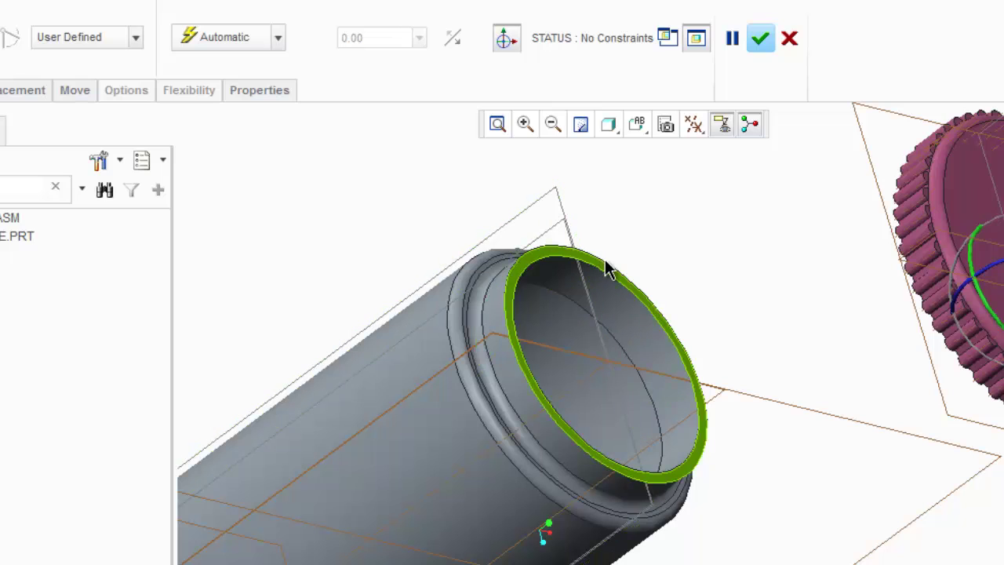
left_click(602, 267)
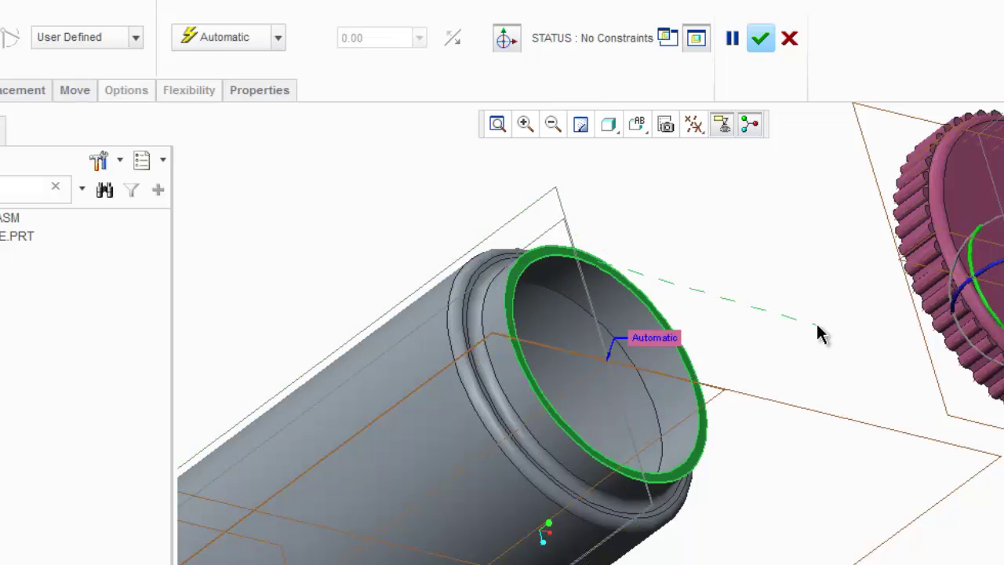
middle_click_drag(862, 316, 927, 256)
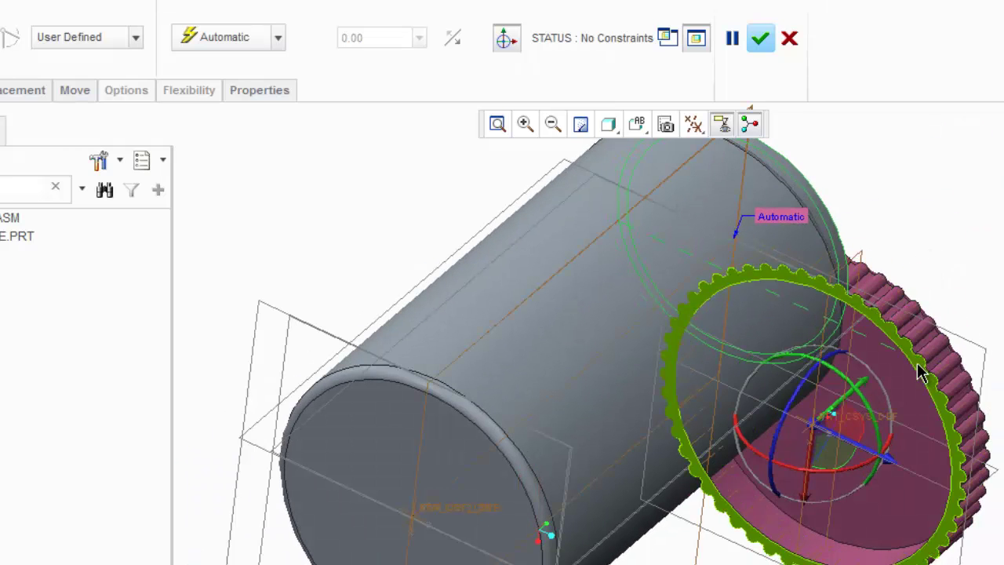
left_click(907, 371)
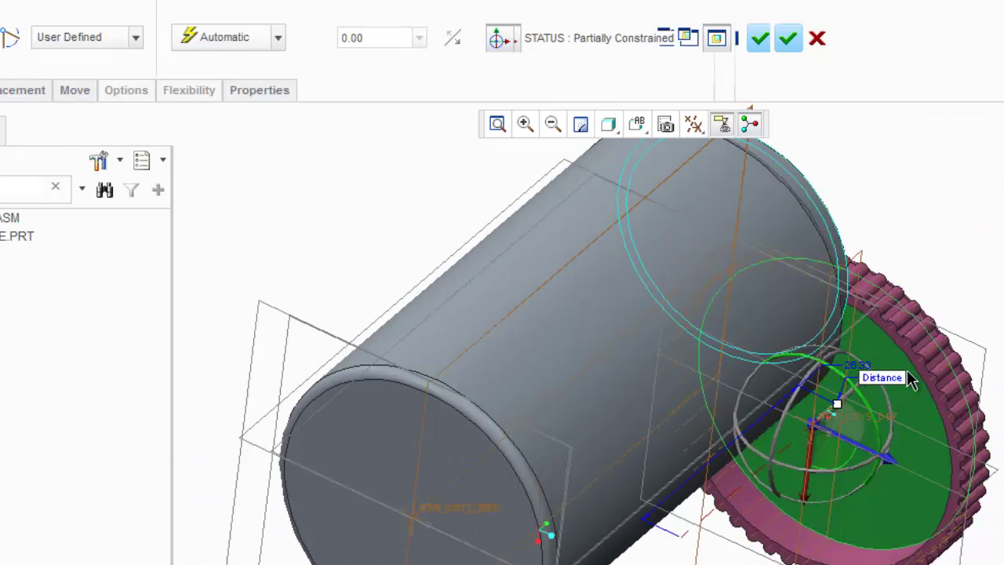
left_click(781, 38)
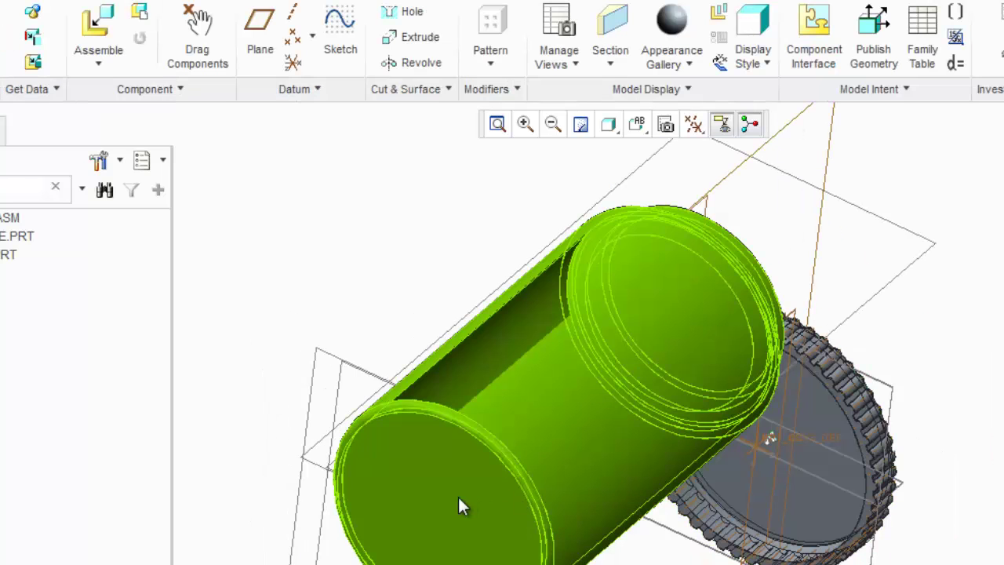